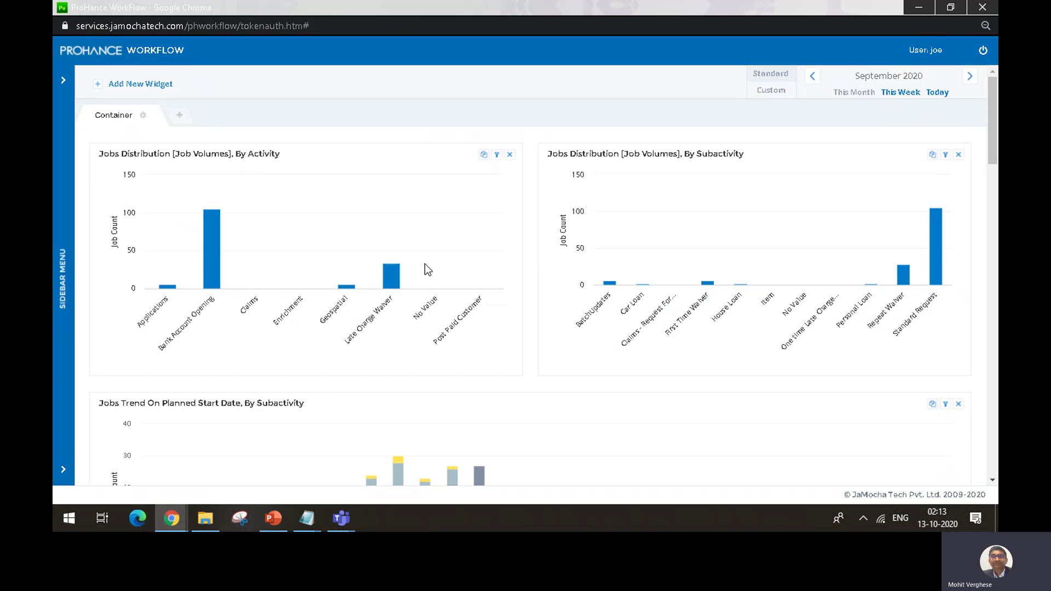
Scroll down to the Jobs By User [Associate] chart and open its funnel filter
scroll(425, 264, "down", 4)
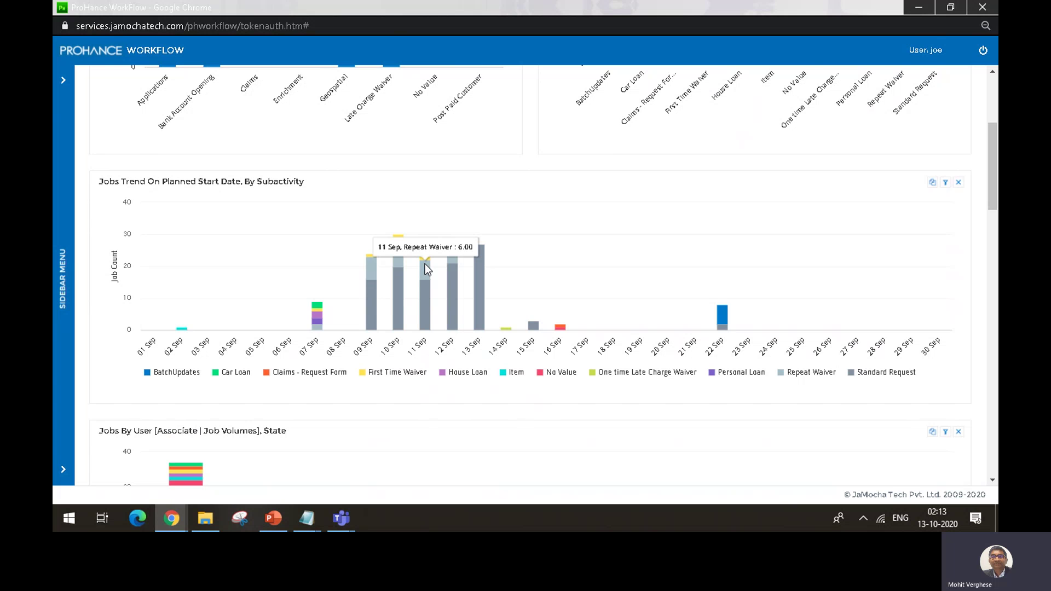
scroll(425, 263, "down", 3)
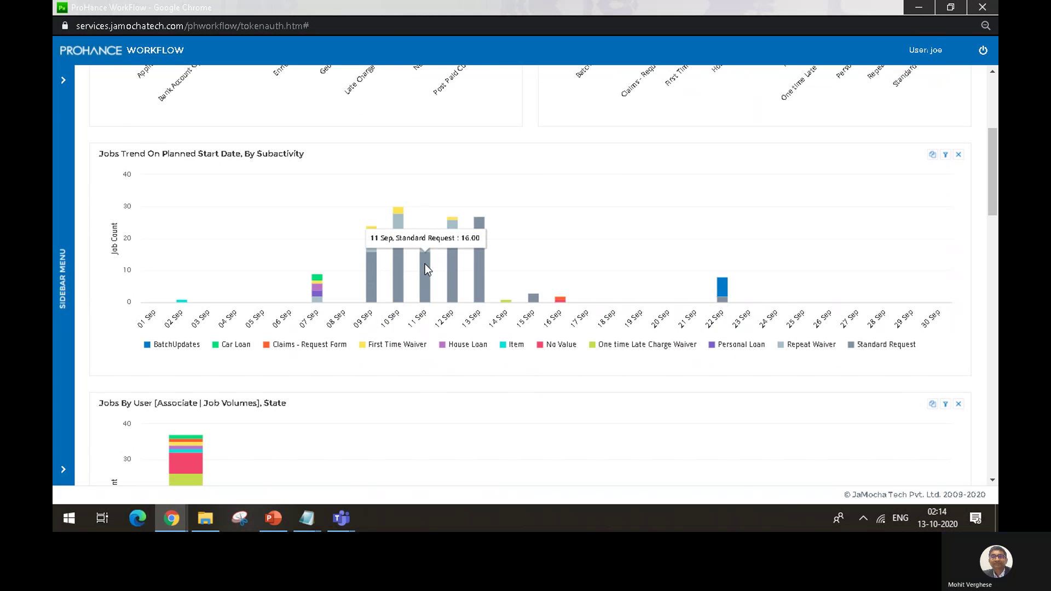
scroll(425, 264, "down", 1)
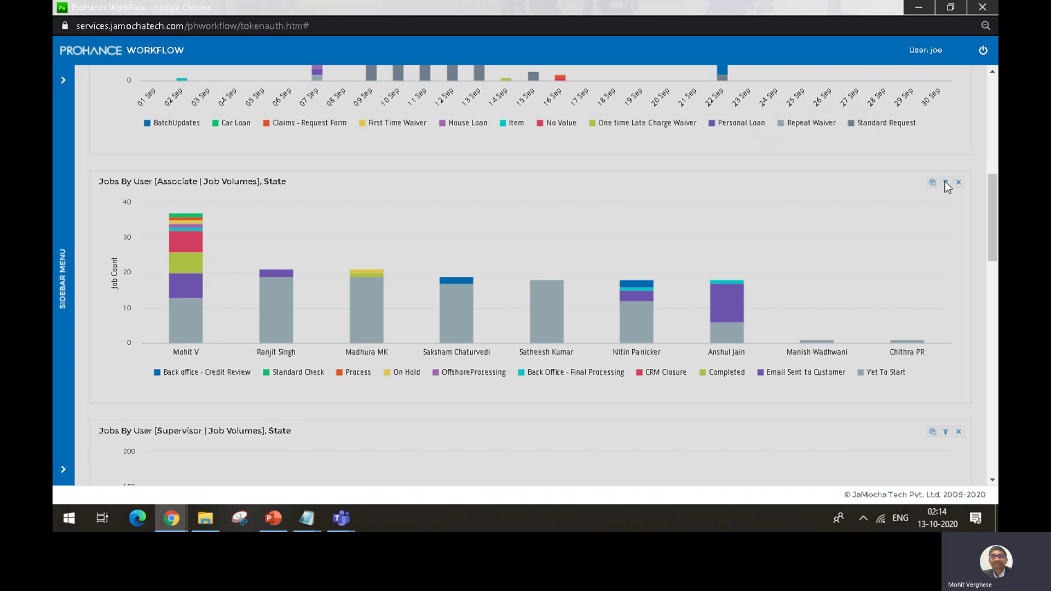
left_click(945, 183)
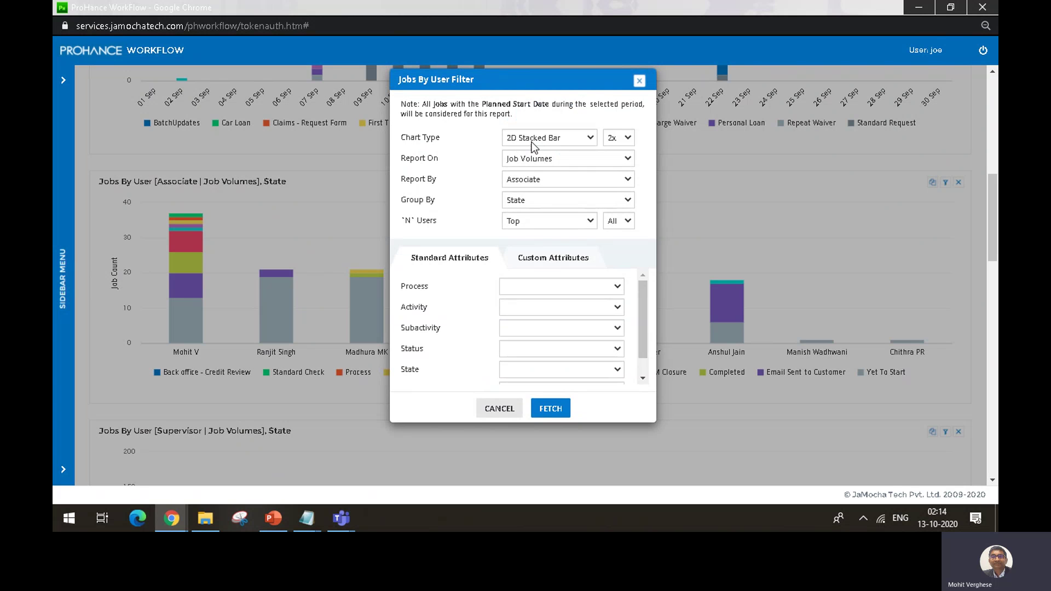
Set the associate chart's Group By to Status and 'N' Users to Top 10, then fetch
left_click(542, 200)
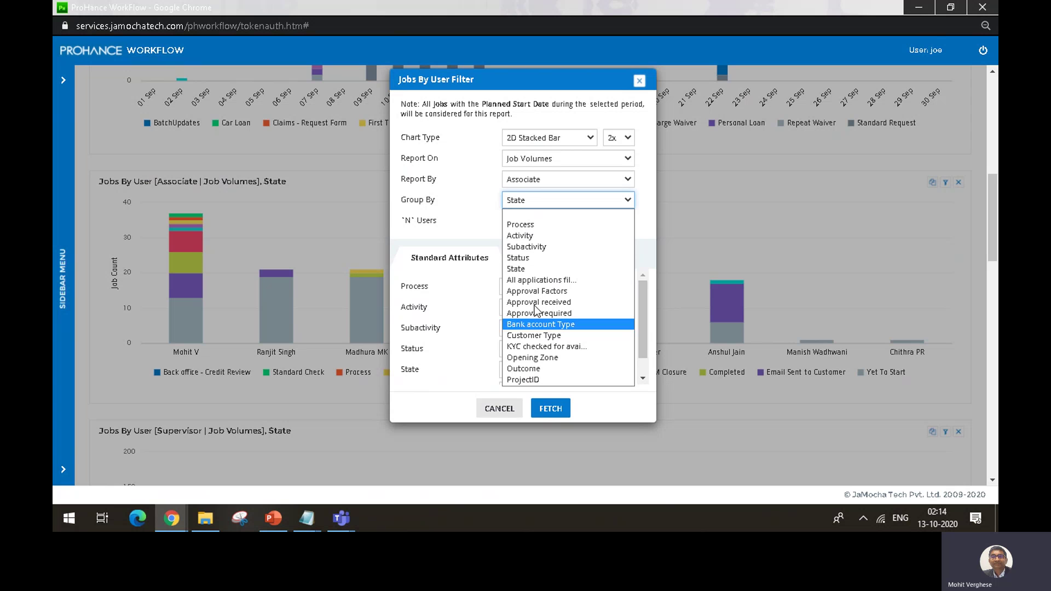
left_click(550, 257)
left_click(616, 221)
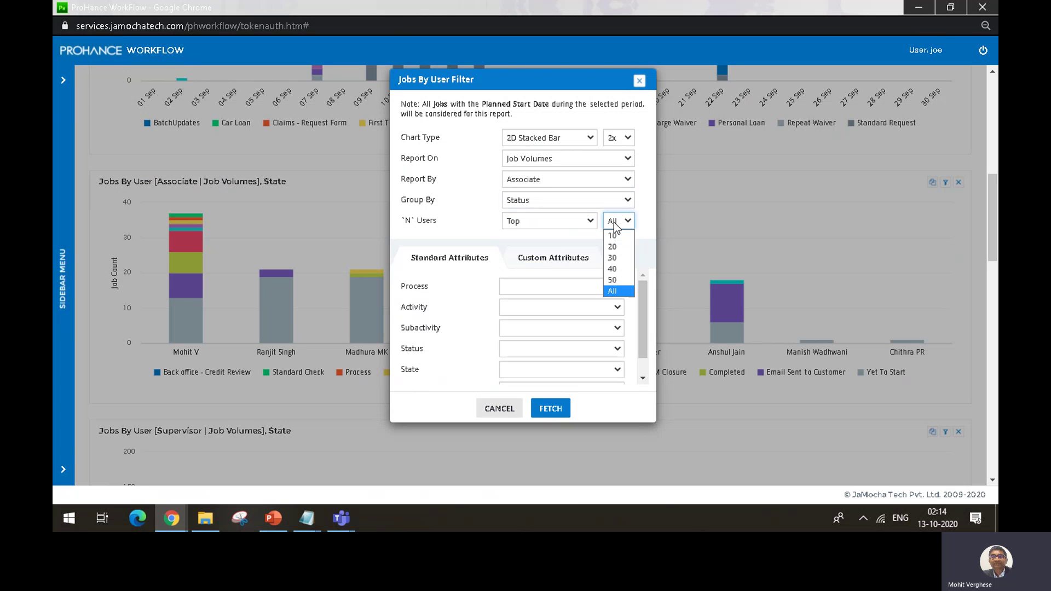
left_click(614, 234)
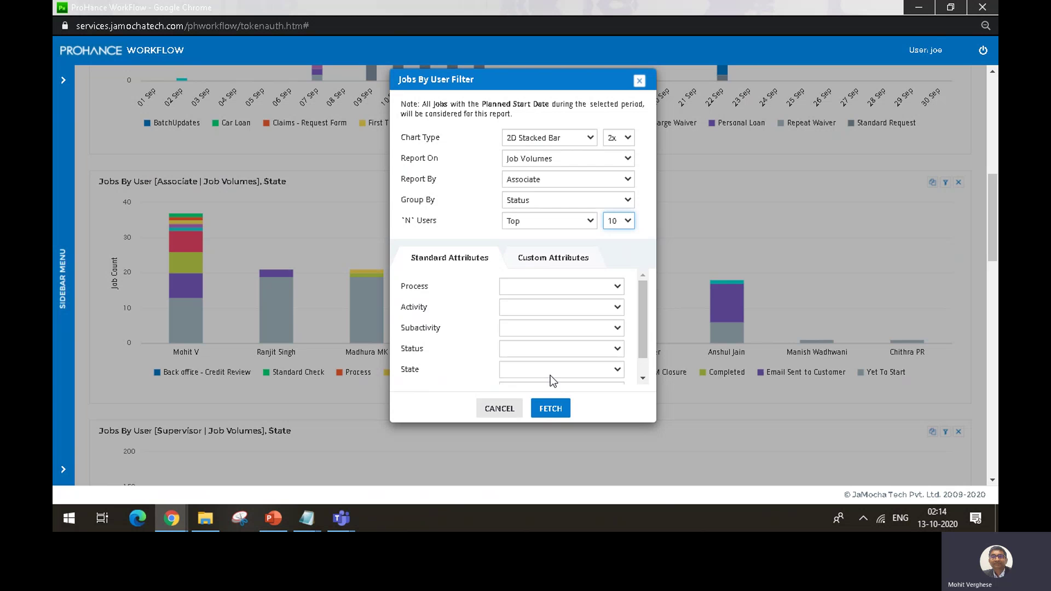
left_click(549, 412)
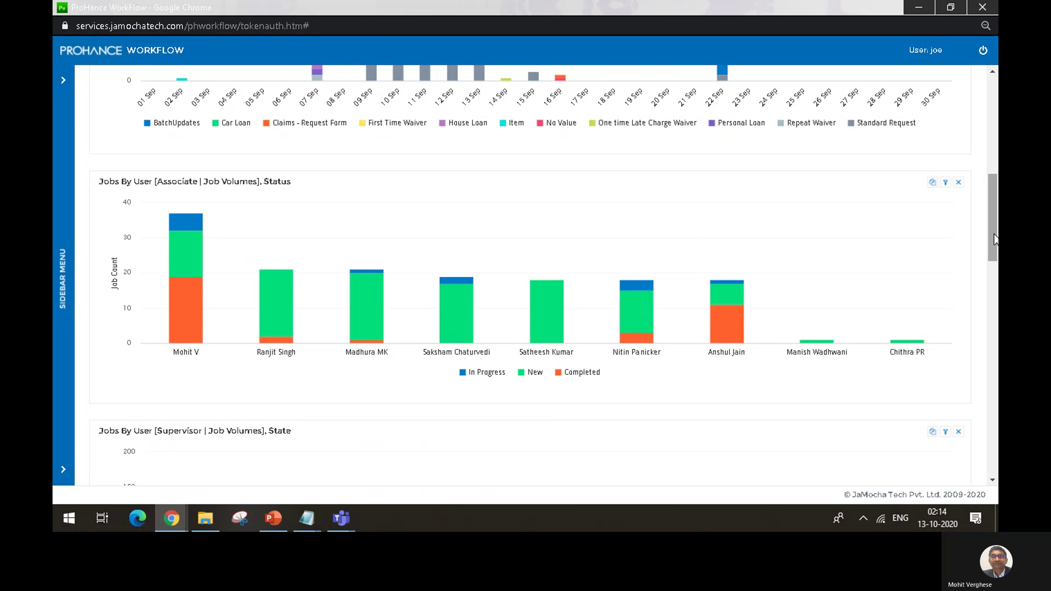
In the Supervisor Jobs By User filter, set Group By to Status and 'N' Users to Top 10, then fetch
left_click_drag(994, 239, 996, 296)
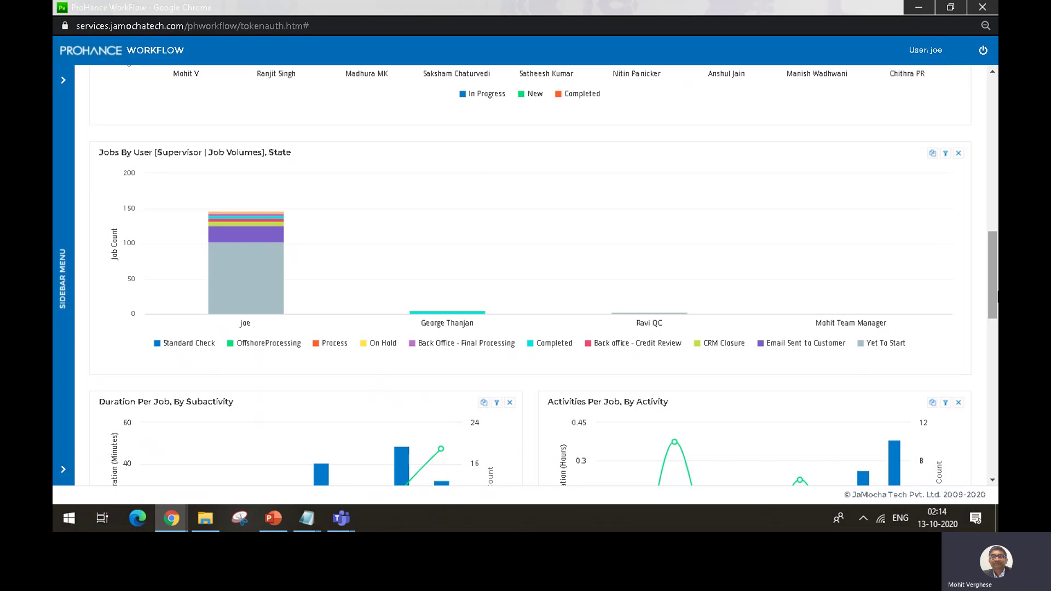
left_click(945, 155)
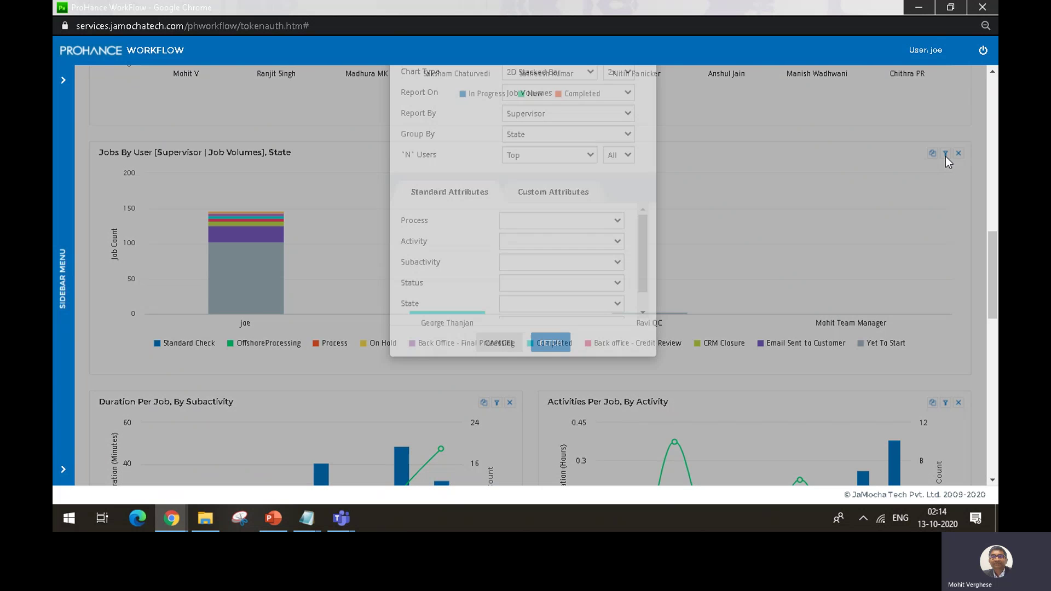
left_click(592, 202)
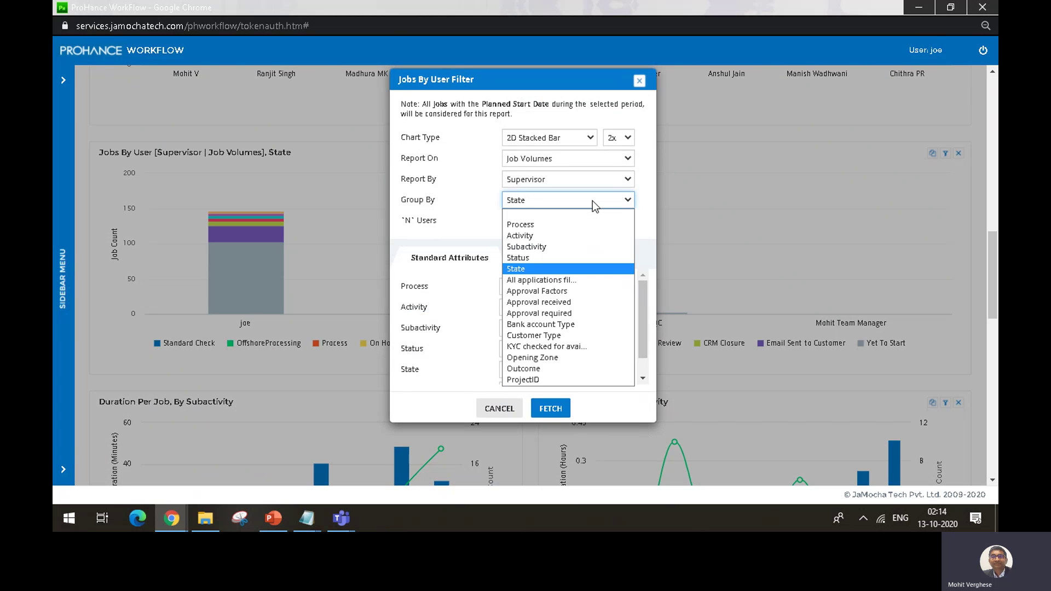
left_click(545, 259)
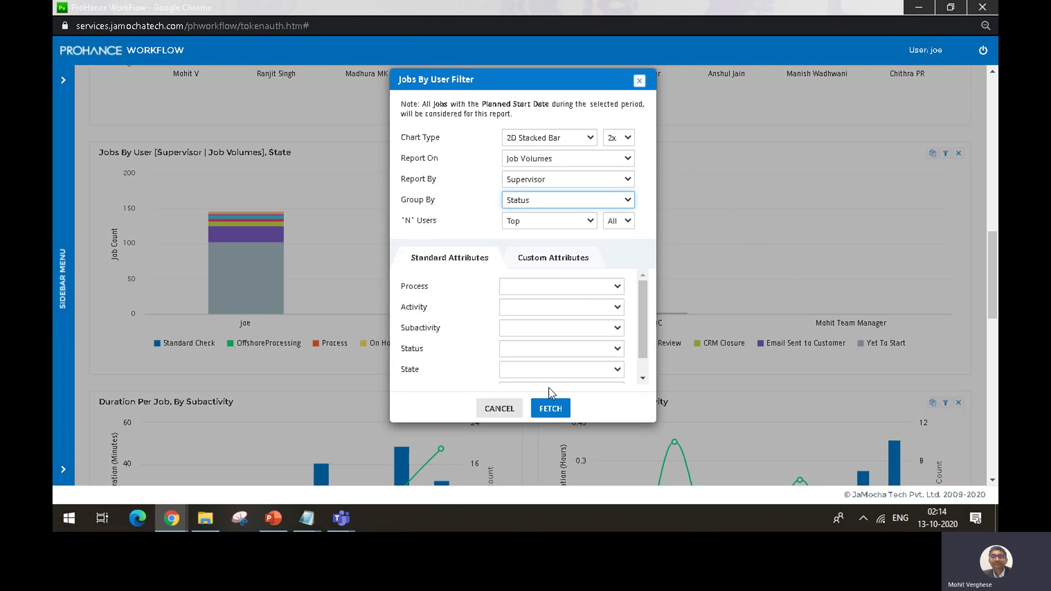
left_click(622, 222)
left_click(622, 236)
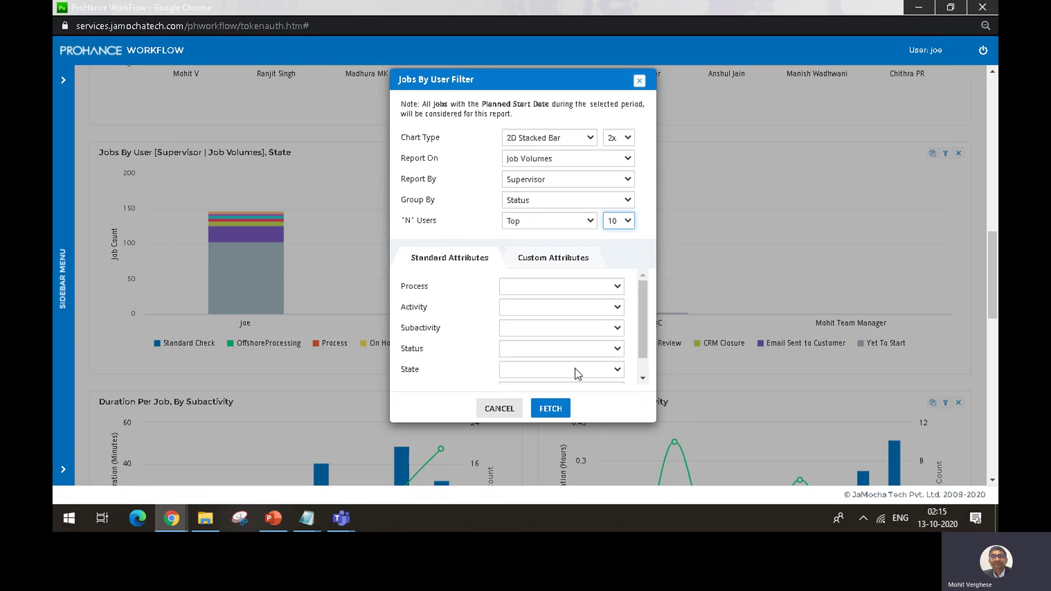
left_click(556, 406)
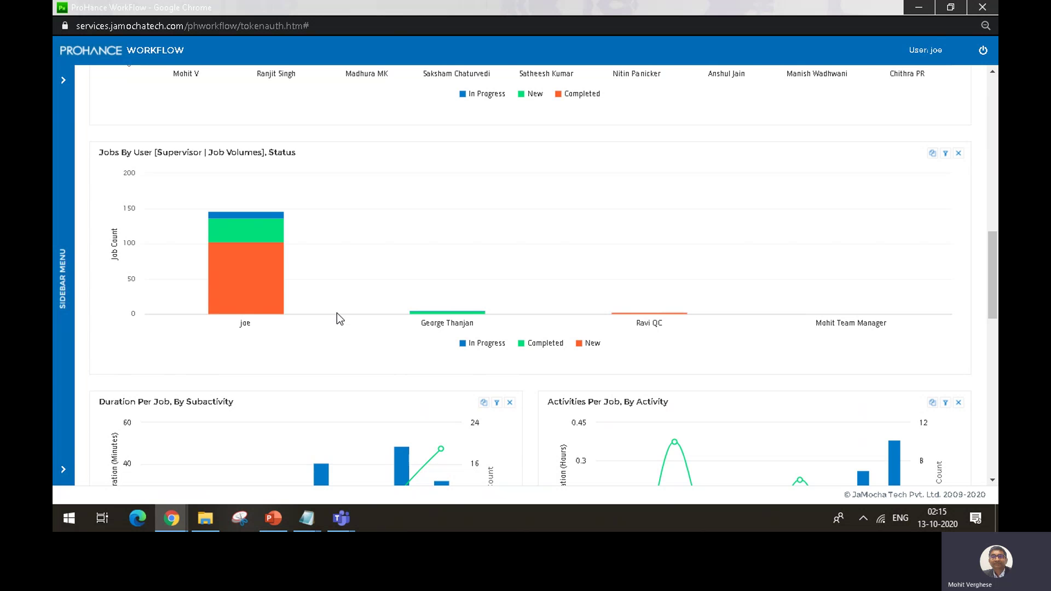
Scroll to the Duration Per Job and Activities Per Job charts and inspect their data points
left_click_drag(992, 269, 994, 329)
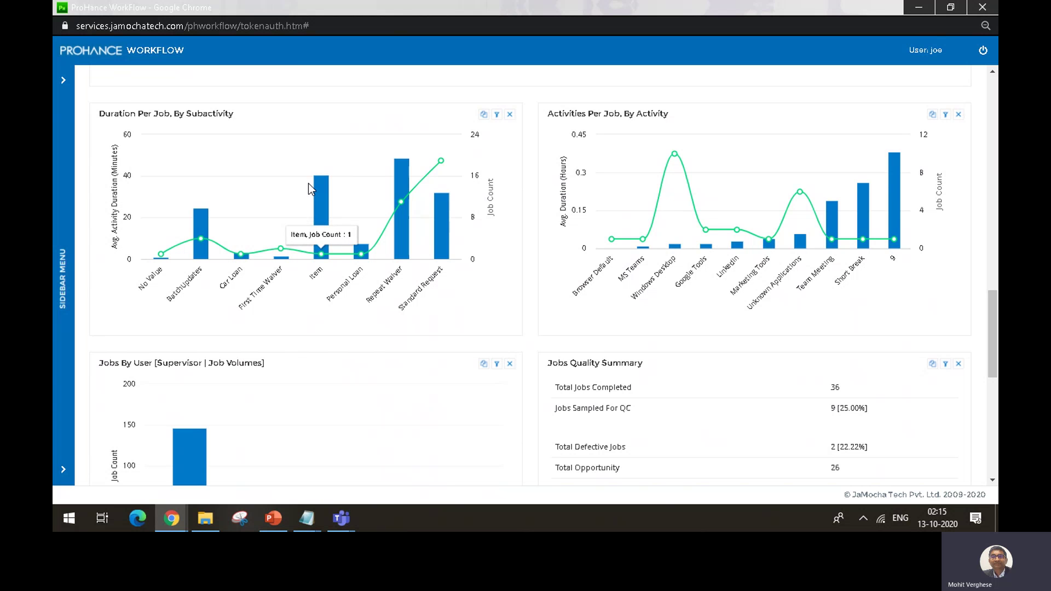
mouse_move(153, 243)
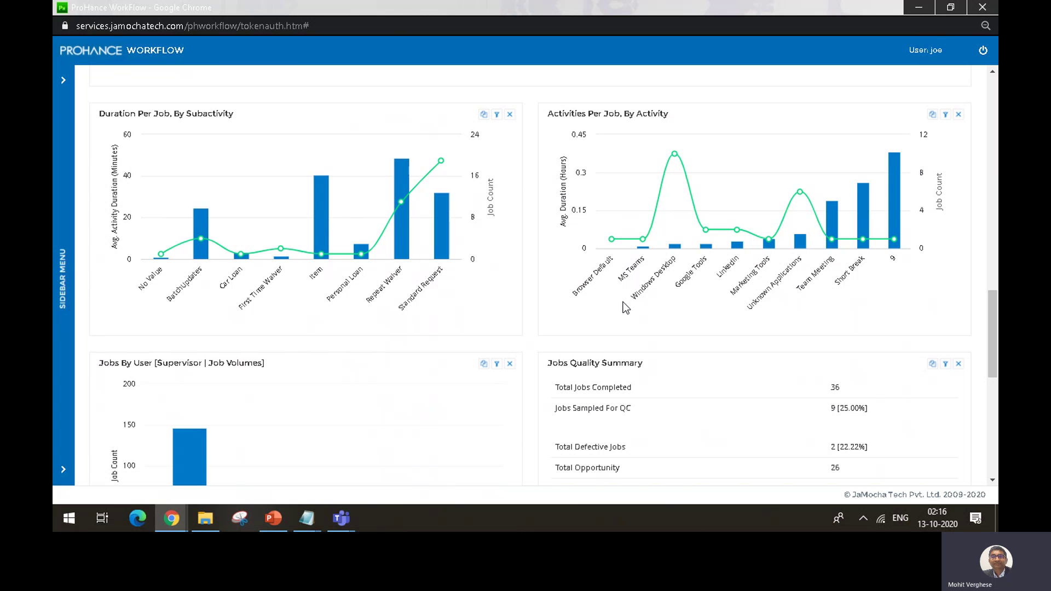
Inspect the Activities chart points, then scroll down to the Jobs Quality Summary and supervisor job volume chart
mouse_move(672, 159)
mouse_move(878, 245)
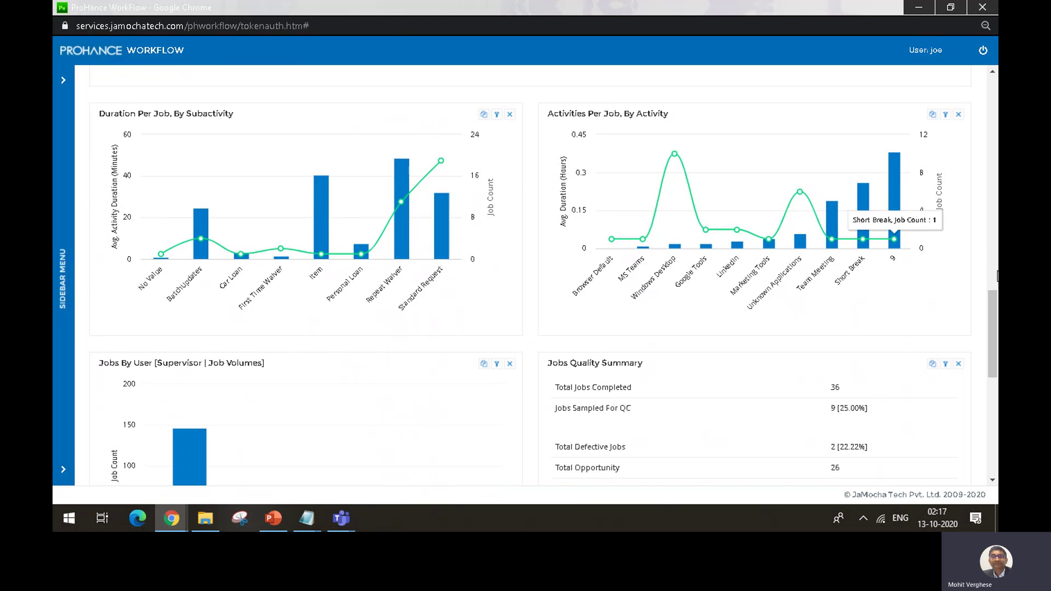
left_click_drag(990, 297, 994, 338)
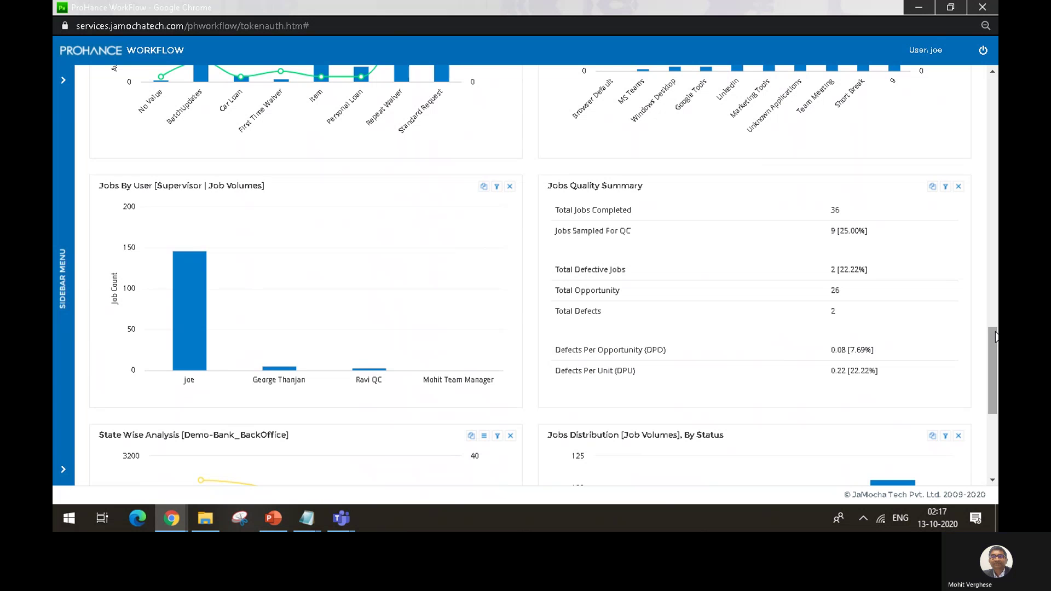
scroll(968, 293, "down", 1)
Open the Real Time Dashboard from the sidebar, choose By Associate, and load it with GO
scroll(967, 287, "up", 15)
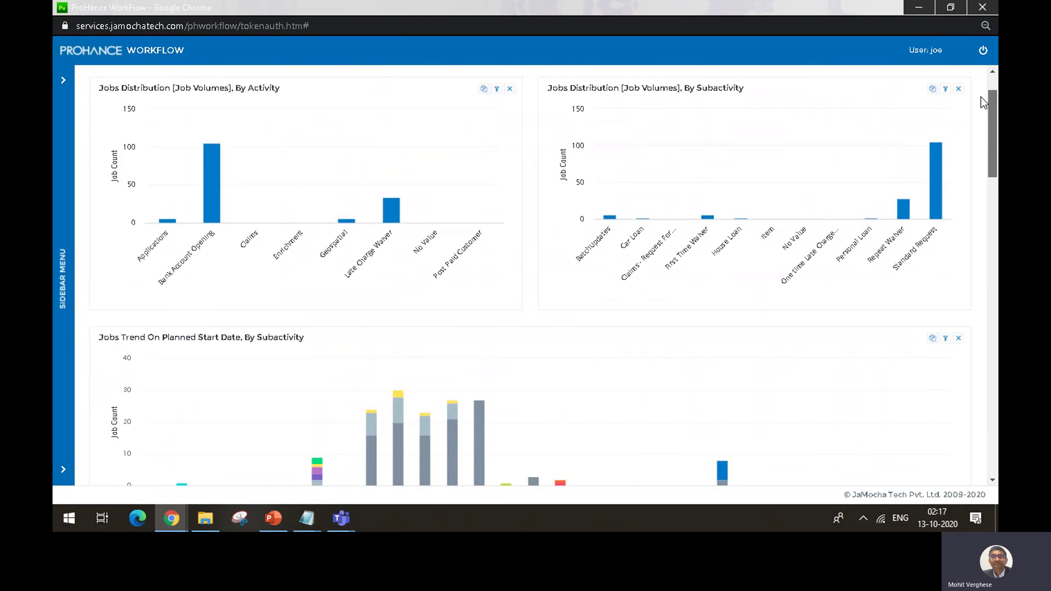
left_click(65, 197)
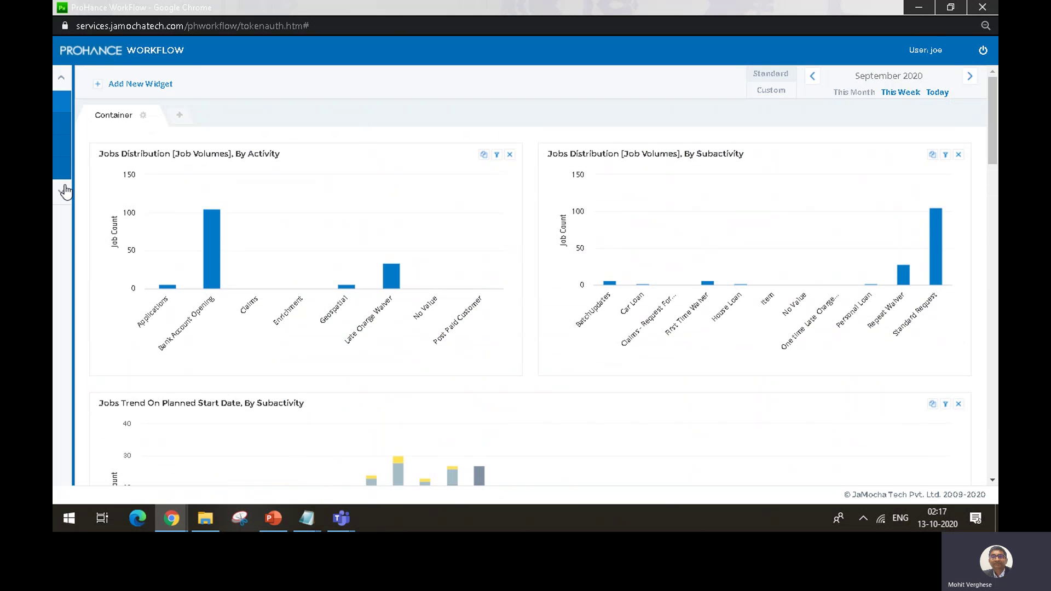
left_click(106, 127)
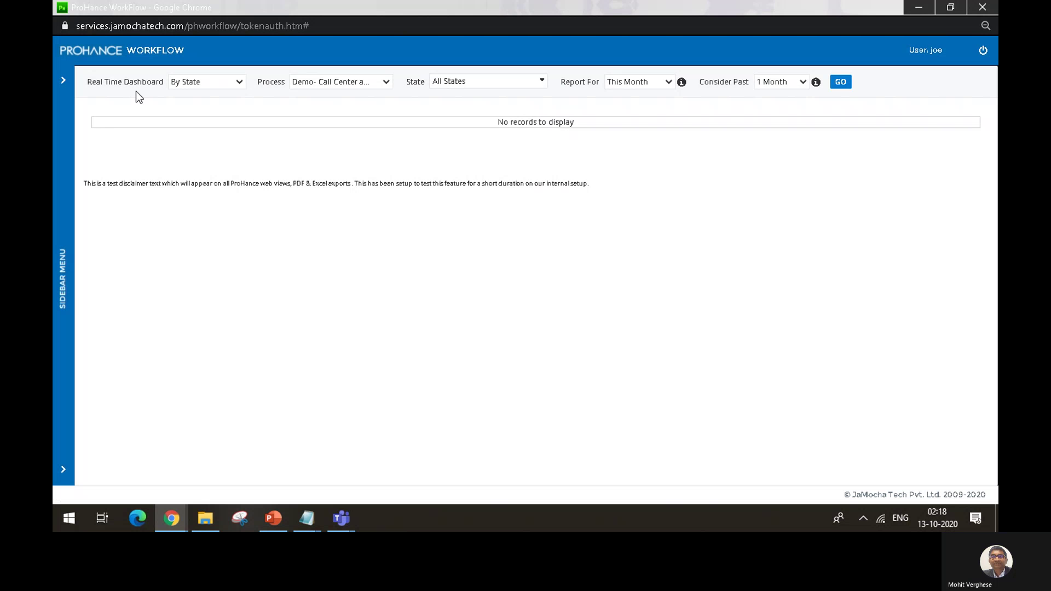
left_click(186, 86)
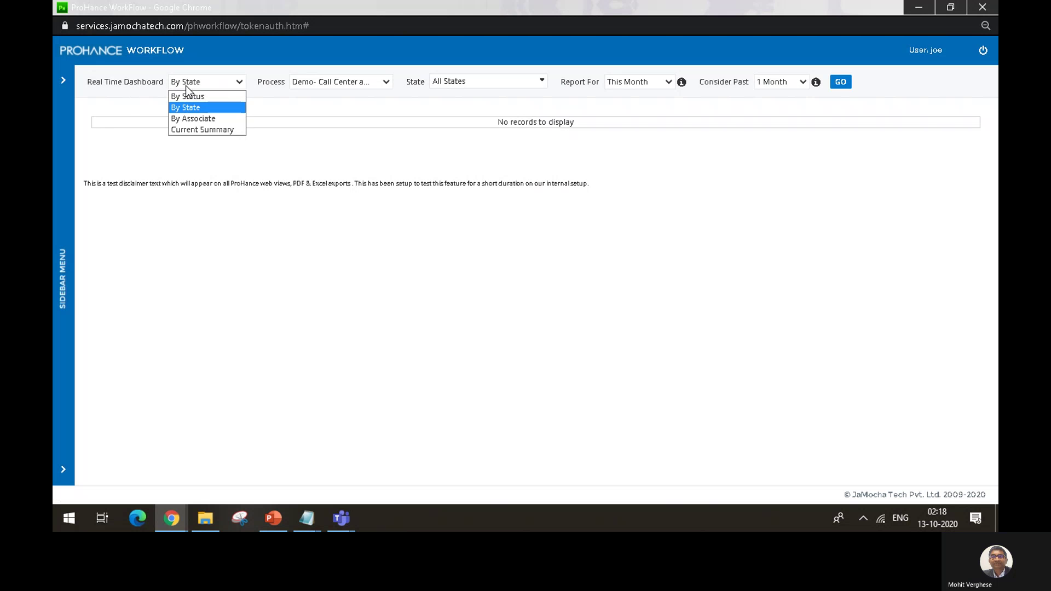
left_click(198, 117)
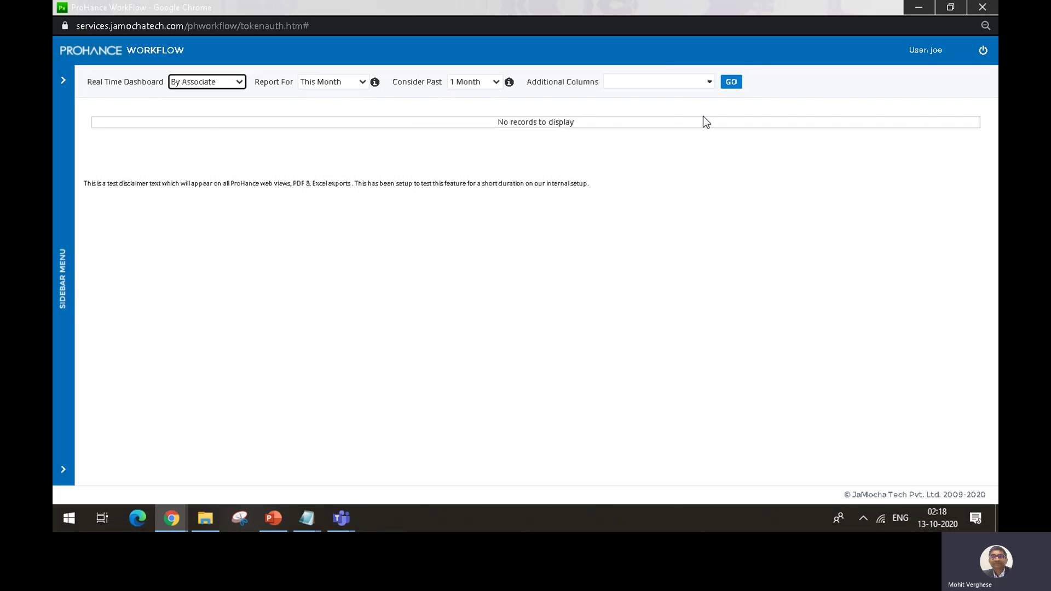
left_click(730, 82)
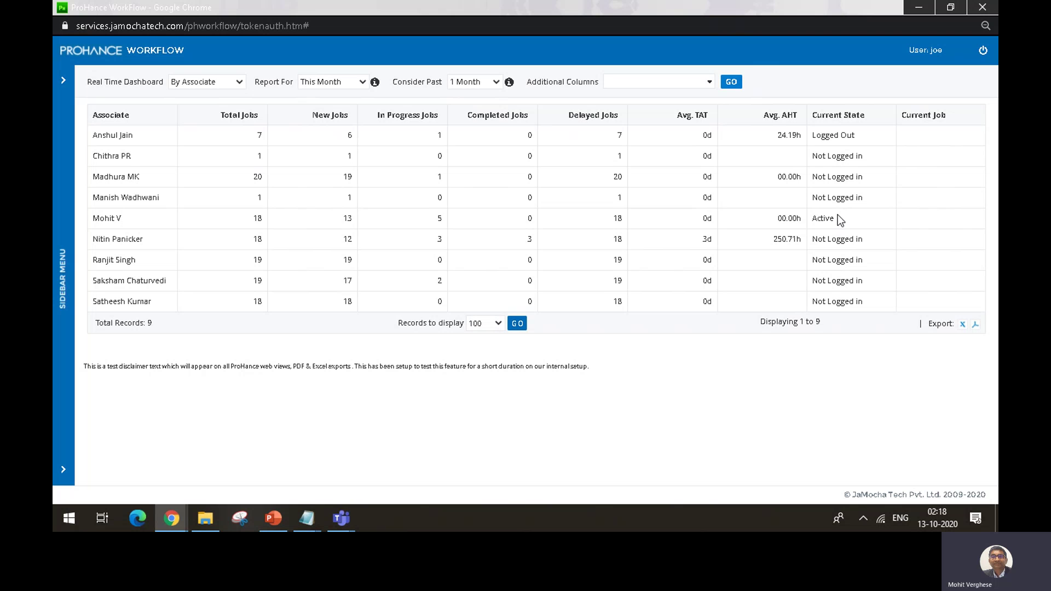
Highlight associate rows and the average TAT and AHT headings in the job summary table
left_click_drag(837, 215, 179, 225)
left_click_drag(232, 122, 500, 188)
left_click(697, 105)
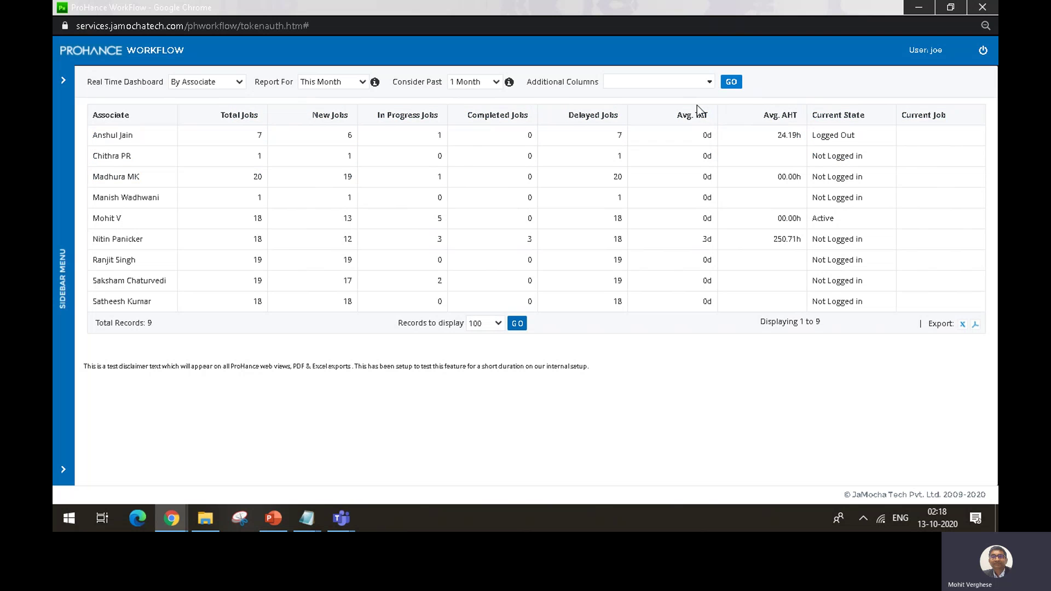
left_click_drag(685, 112, 790, 119)
left_click(914, 123)
left_click_drag(914, 123, 933, 226)
left_click(931, 225)
Go to Job Management from the sidebar and check the bulk Action list without choosing an action
left_click(63, 235)
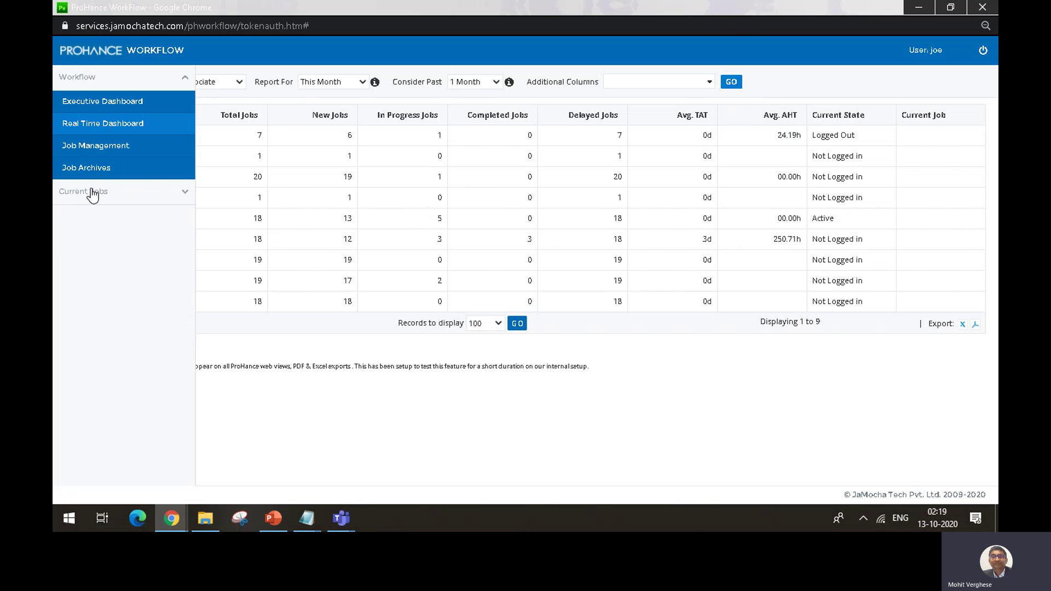
left_click(101, 148)
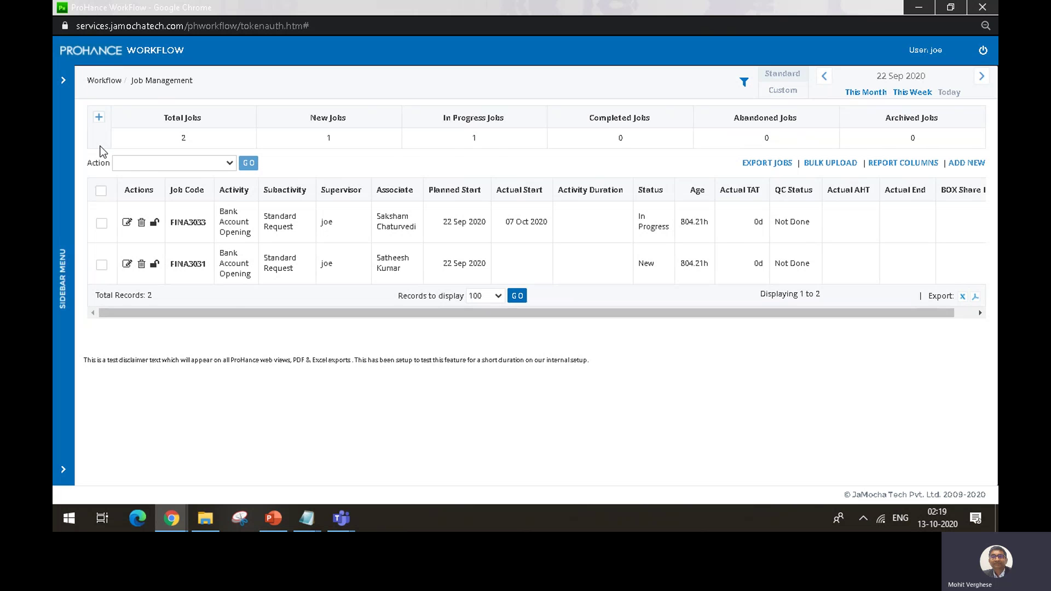
left_click(140, 162)
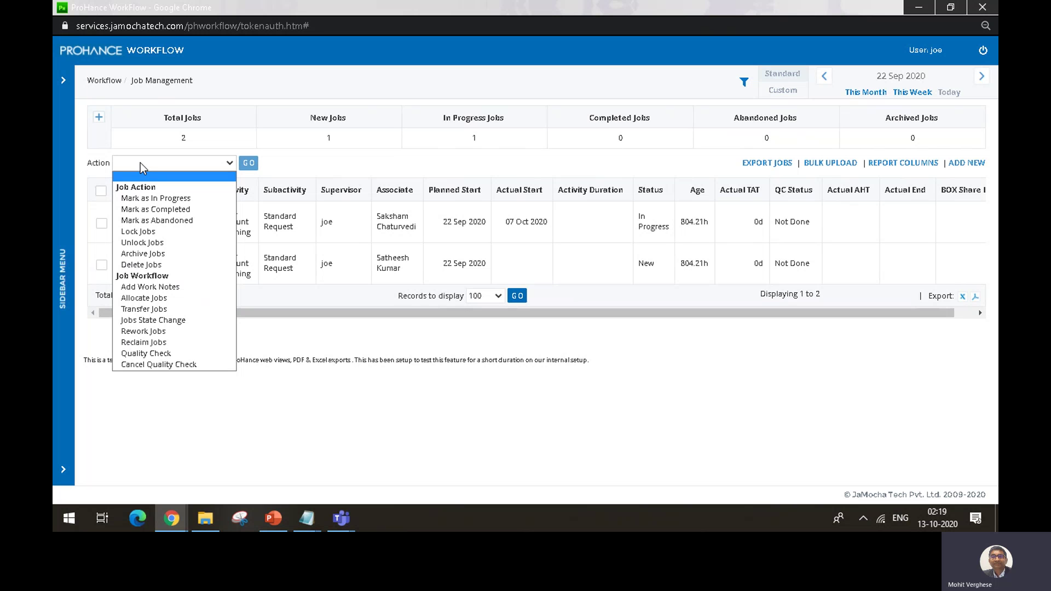
left_click(337, 181)
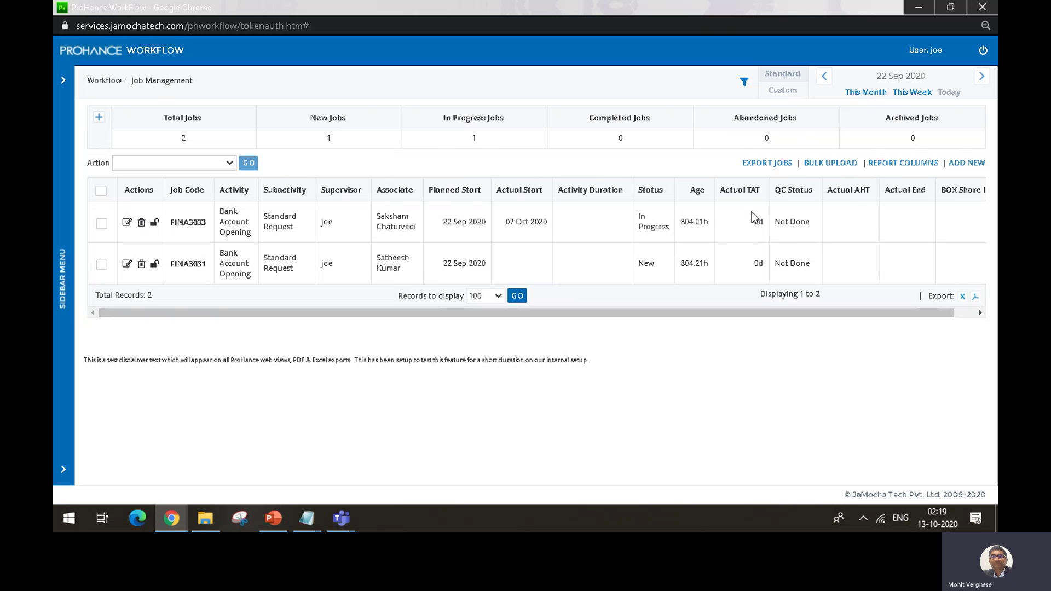
Add ApplicantName to the displayed Report Columns, fetch, and scroll the table to check it
left_click(884, 170)
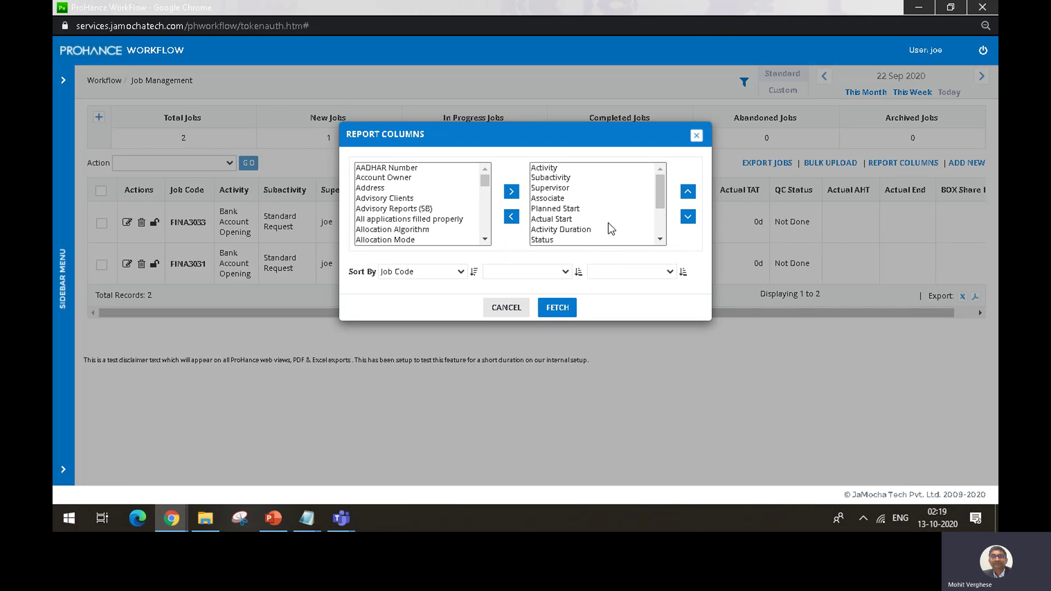
left_click(488, 238)
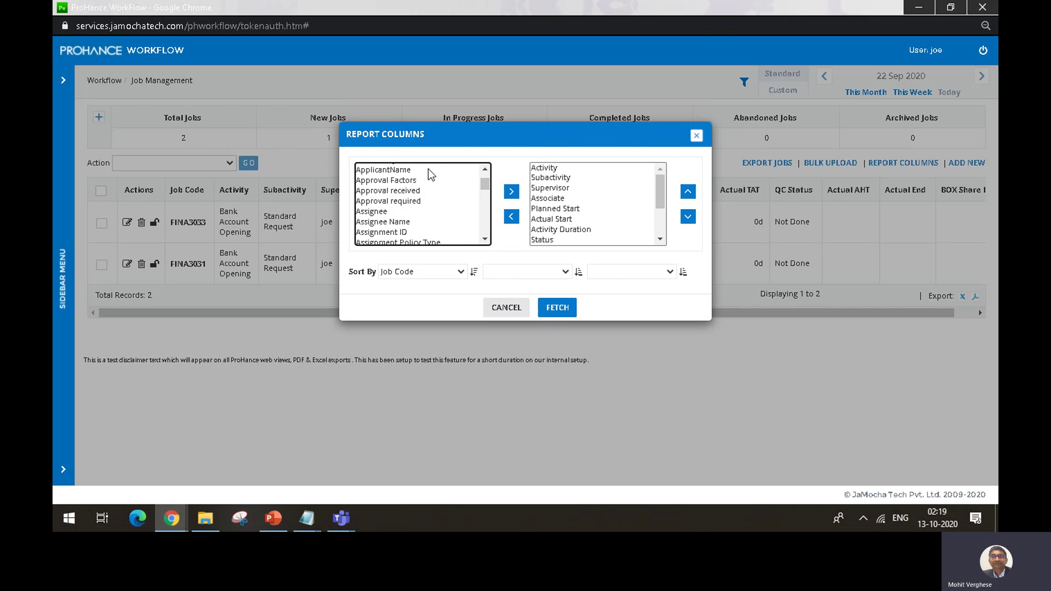
left_click(443, 168)
left_click(510, 191)
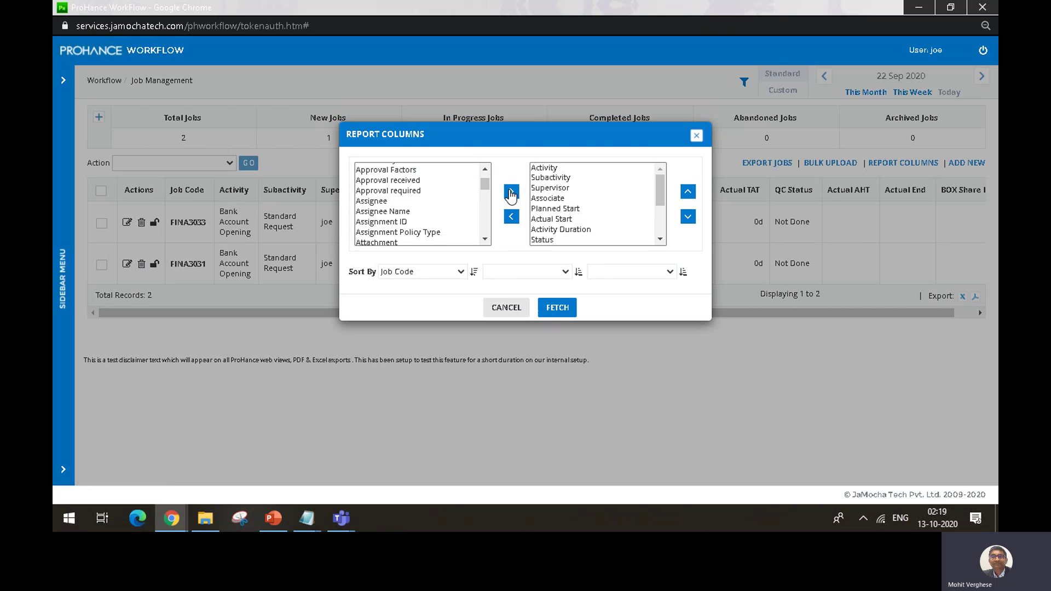
left_click(558, 309)
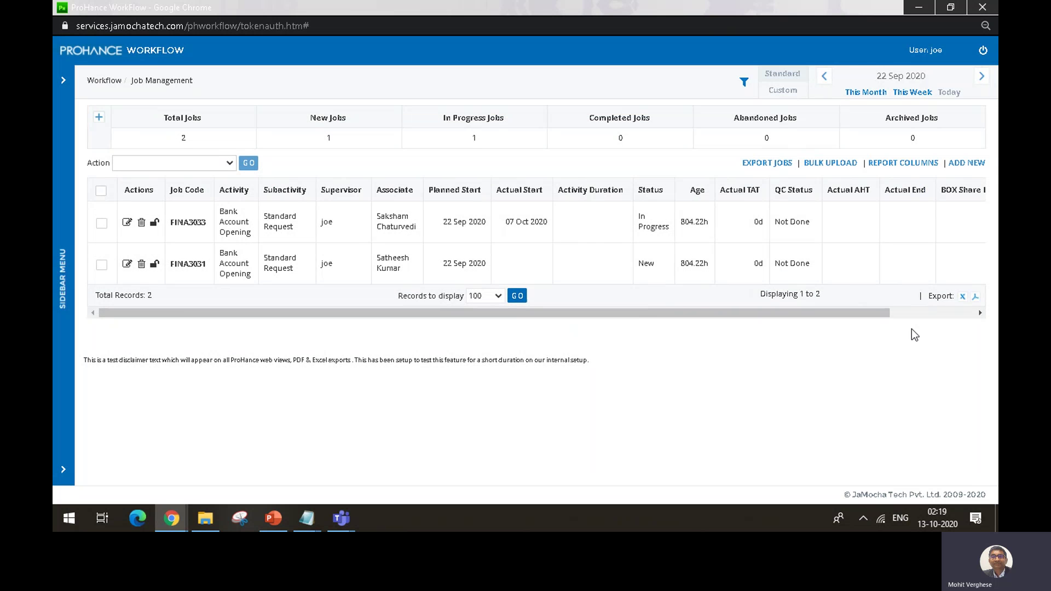
left_click(930, 313)
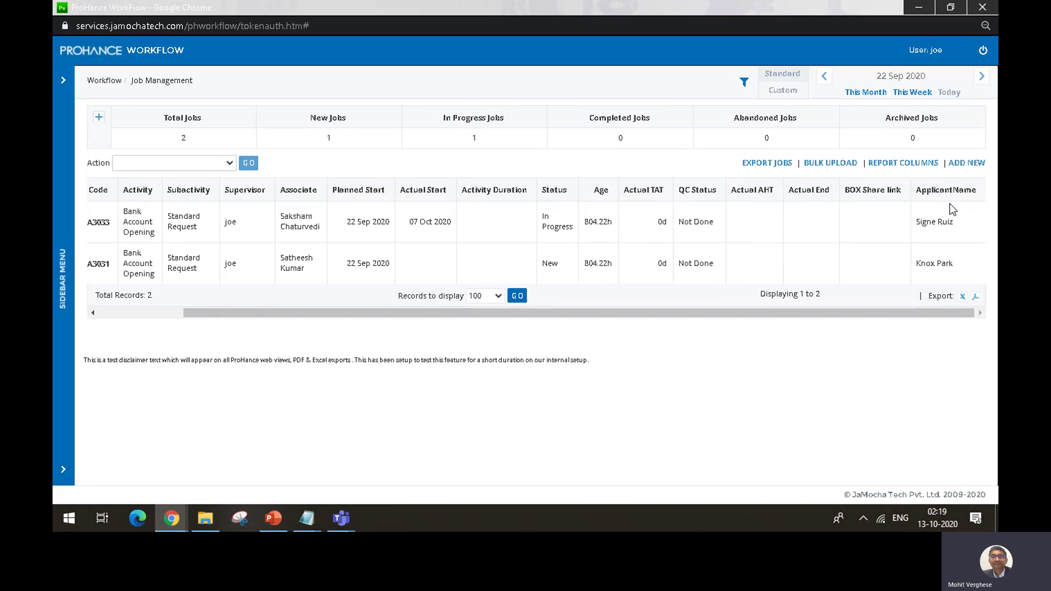
left_click(160, 309)
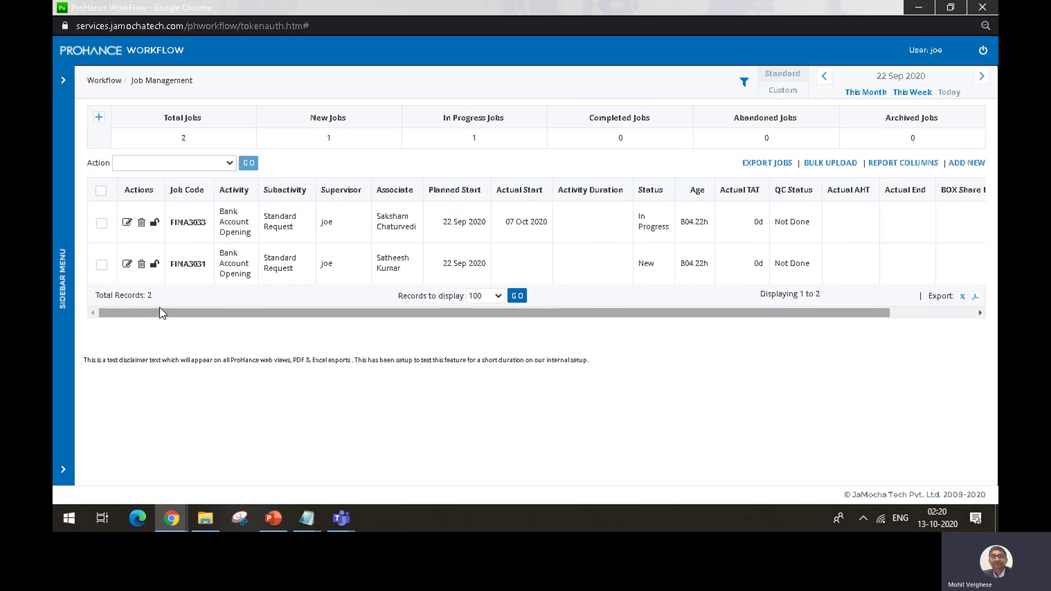
left_click(885, 163)
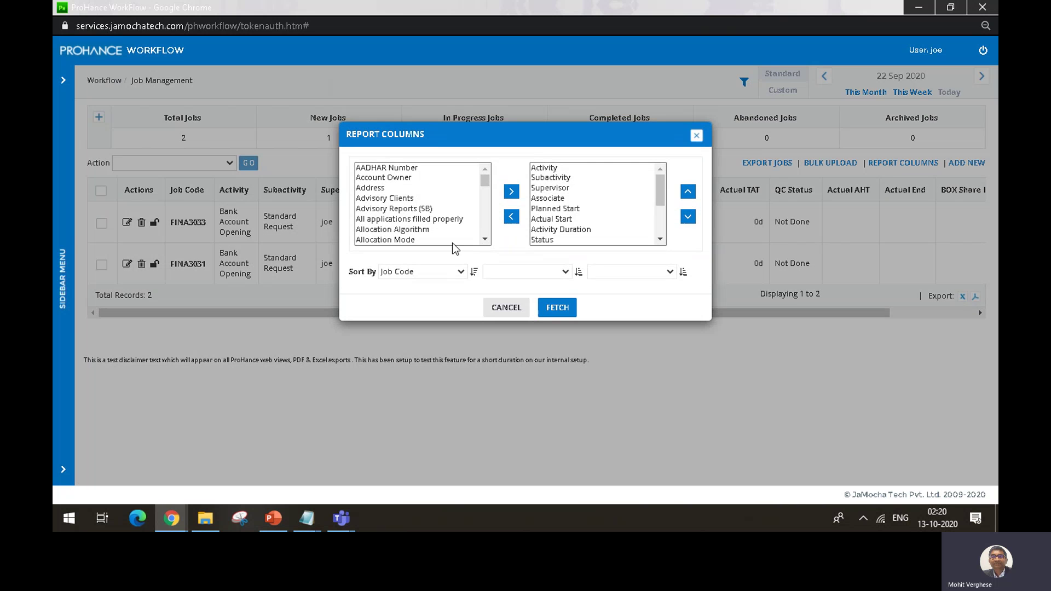
left_click(443, 272)
left_click(532, 270)
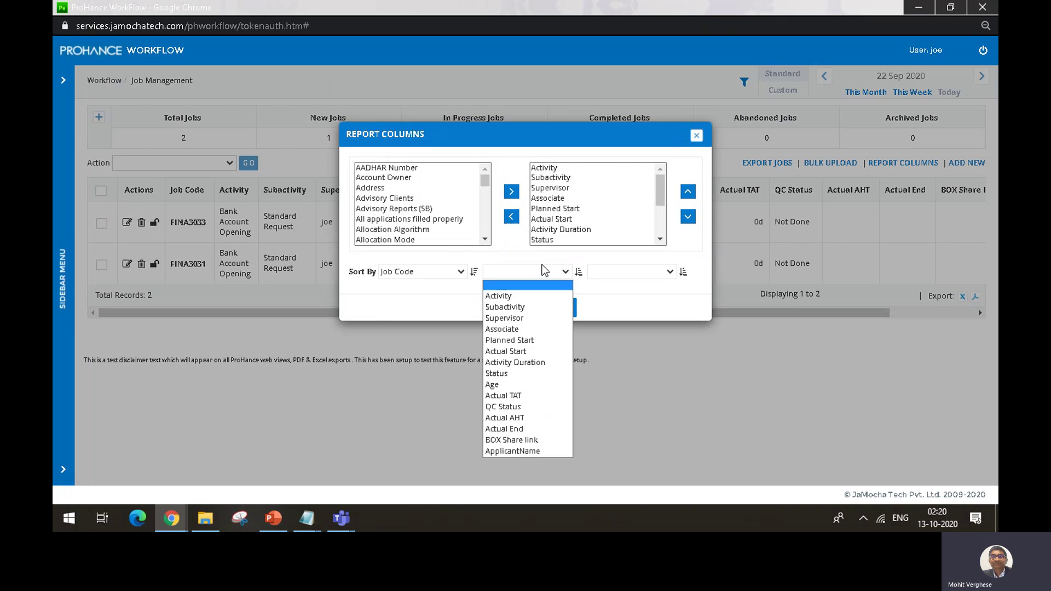
left_click(624, 271)
left_click(624, 270)
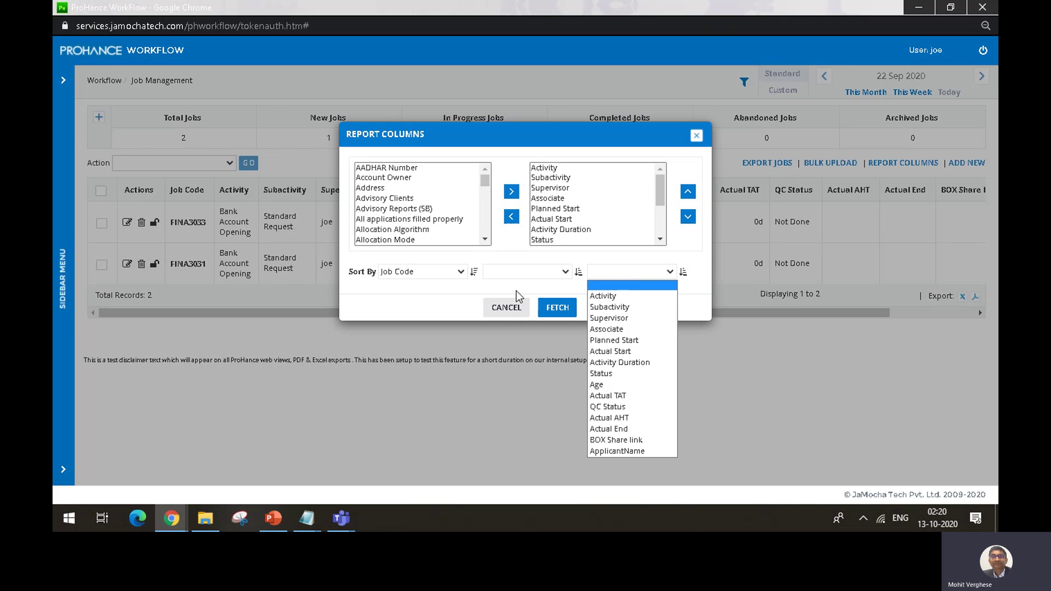
left_click(537, 270)
left_click(537, 271)
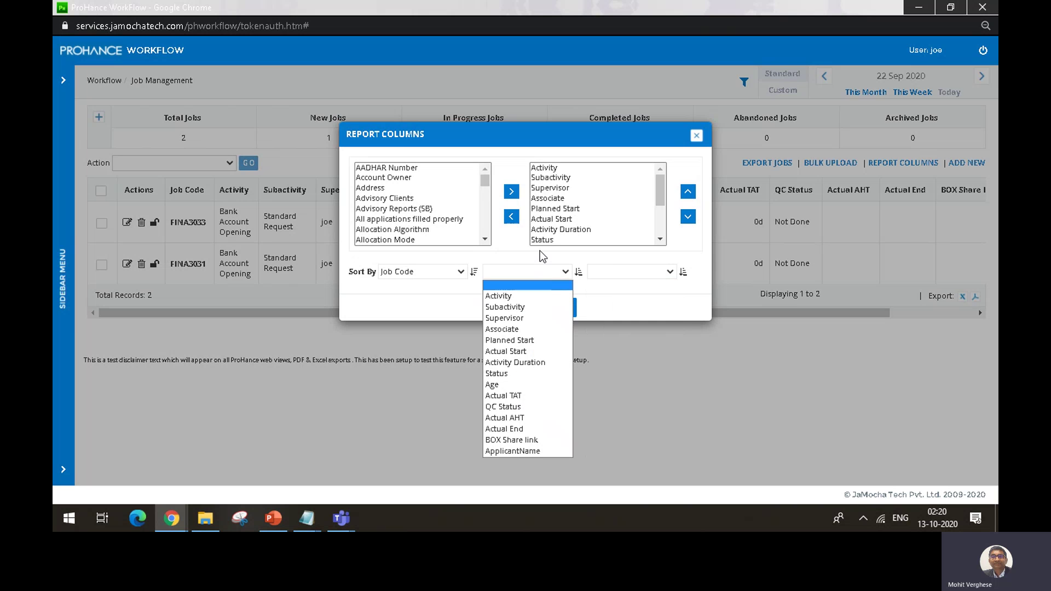
left_click(539, 251)
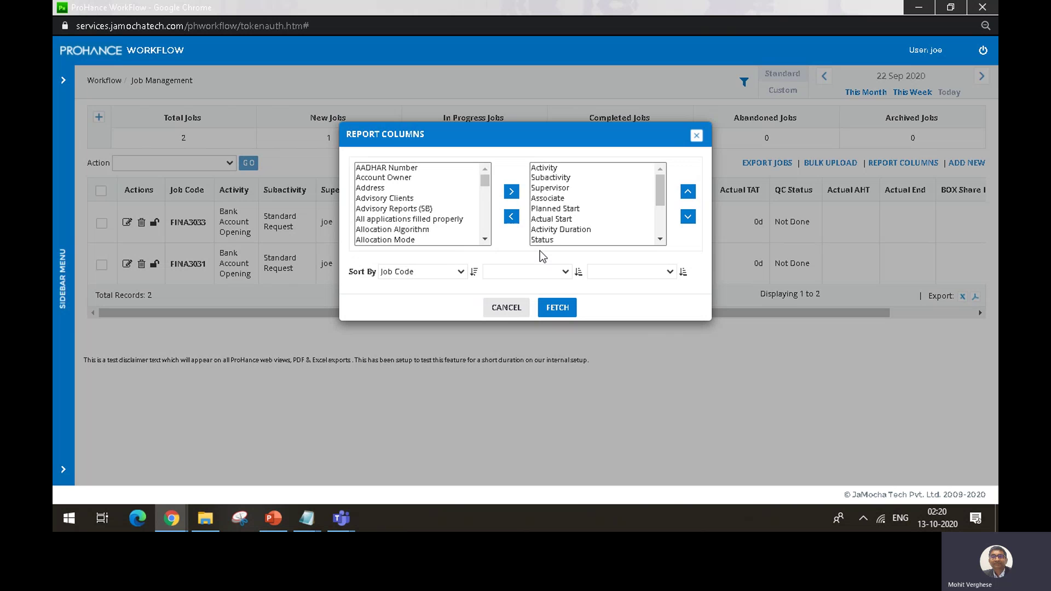
left_click(556, 308)
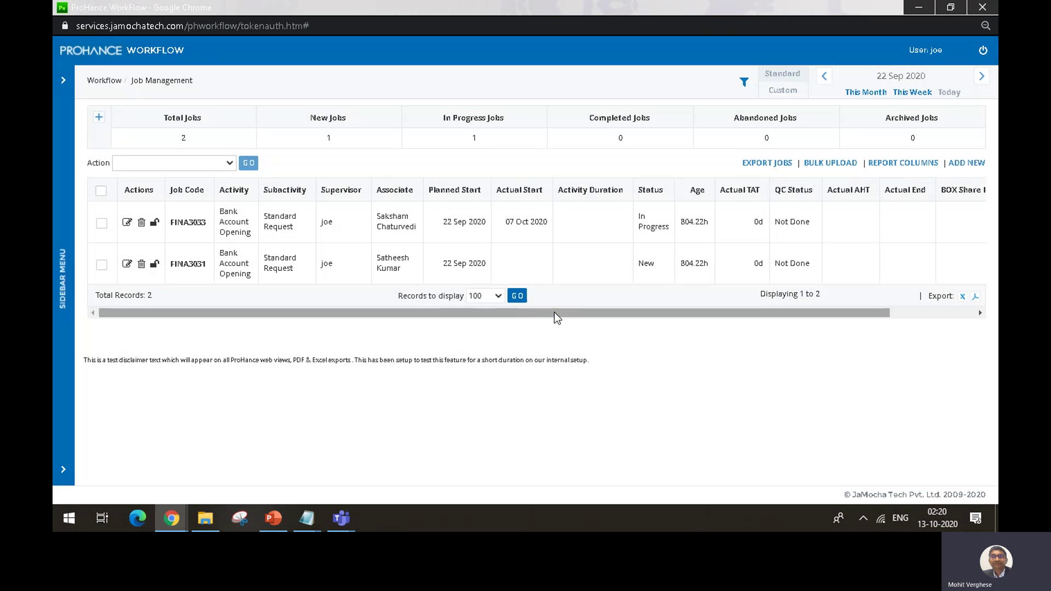
left_click(743, 83)
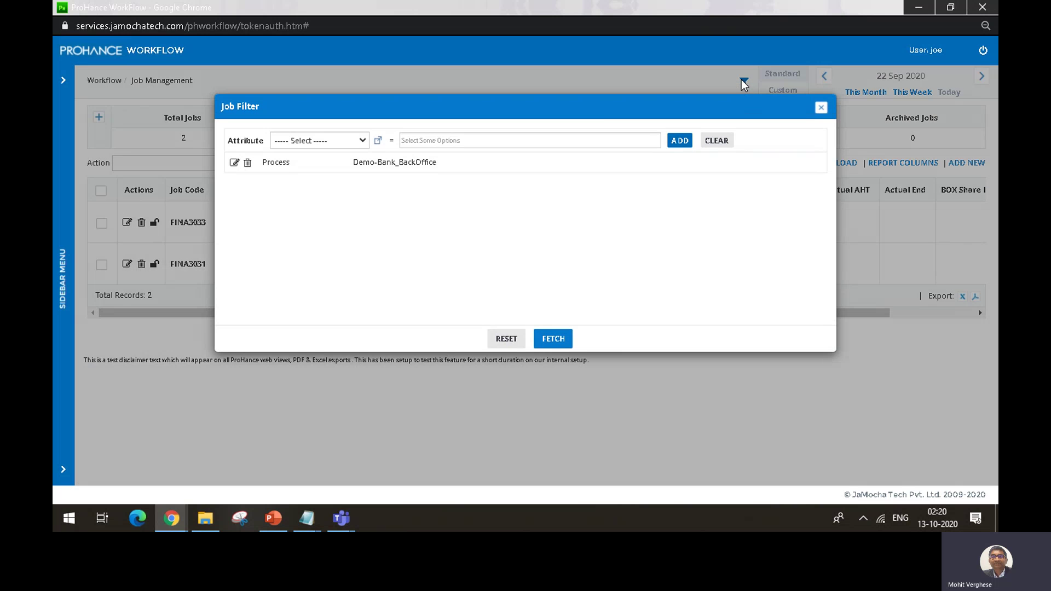
left_click(327, 143)
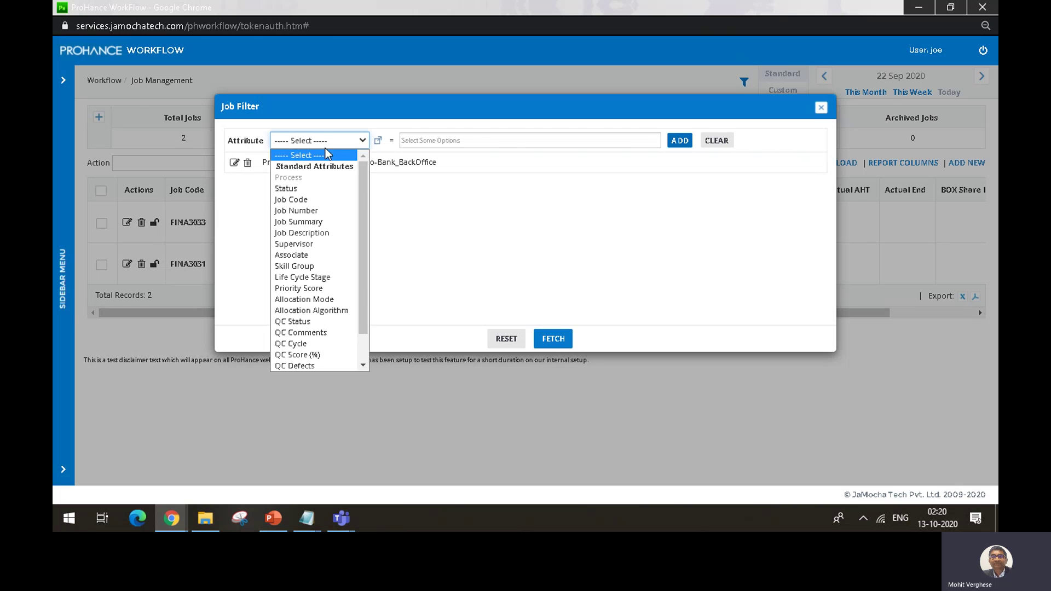
left_click(299, 199)
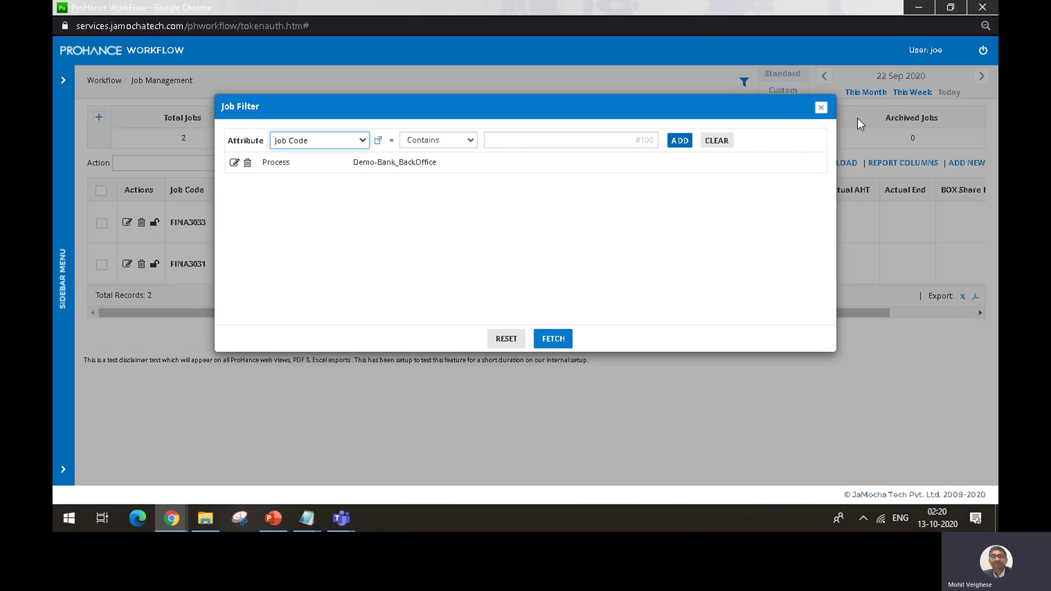
left_click(821, 108)
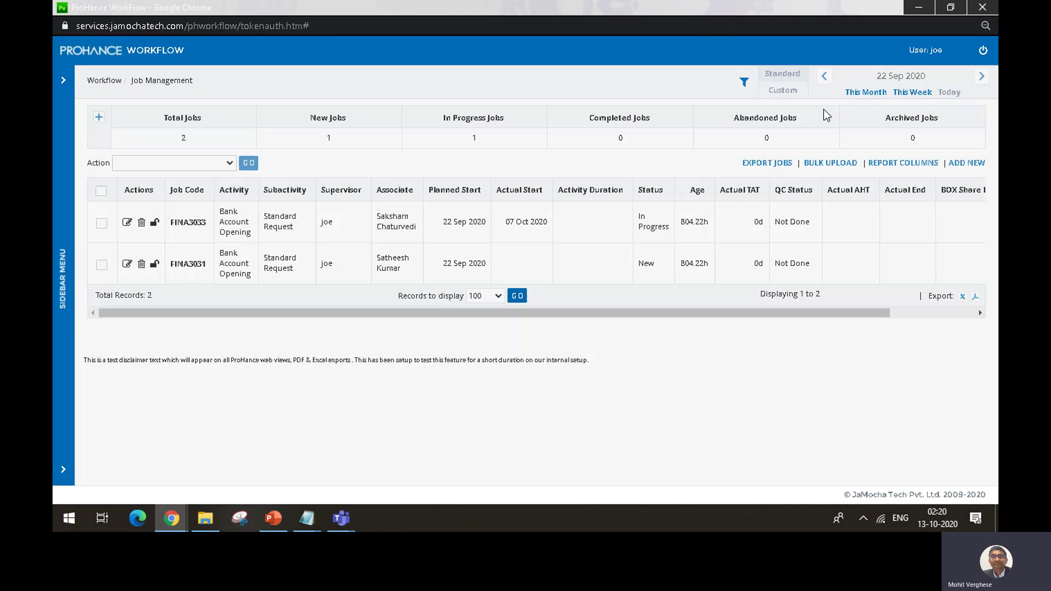